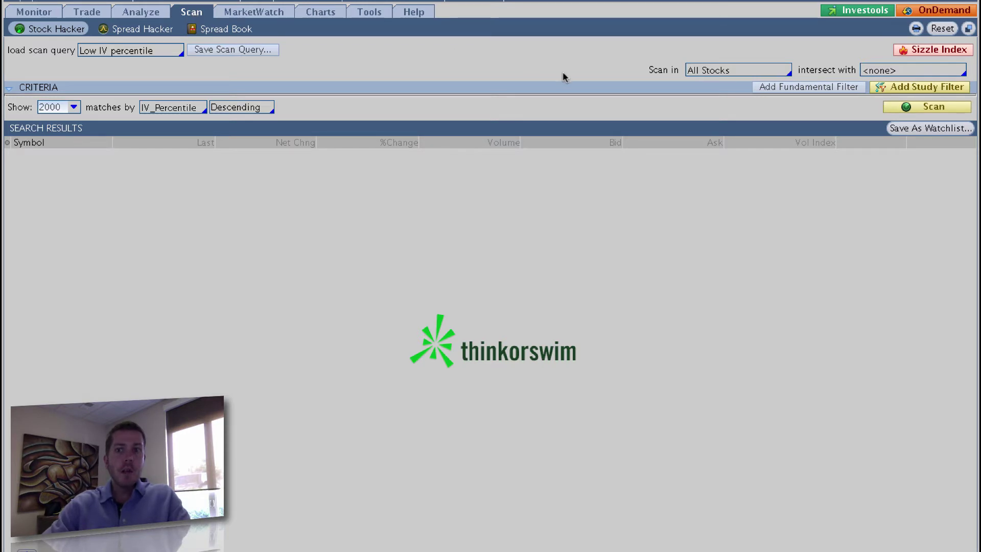
# Add a fundamental filter requiring a last price of at least 10.00.
pyautogui.click(812, 88)
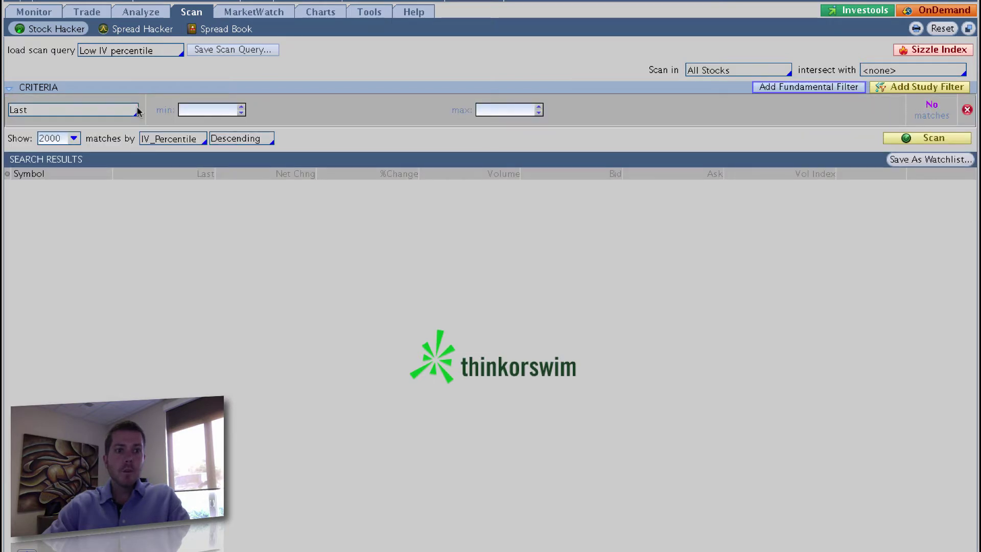
pyautogui.click(212, 110)
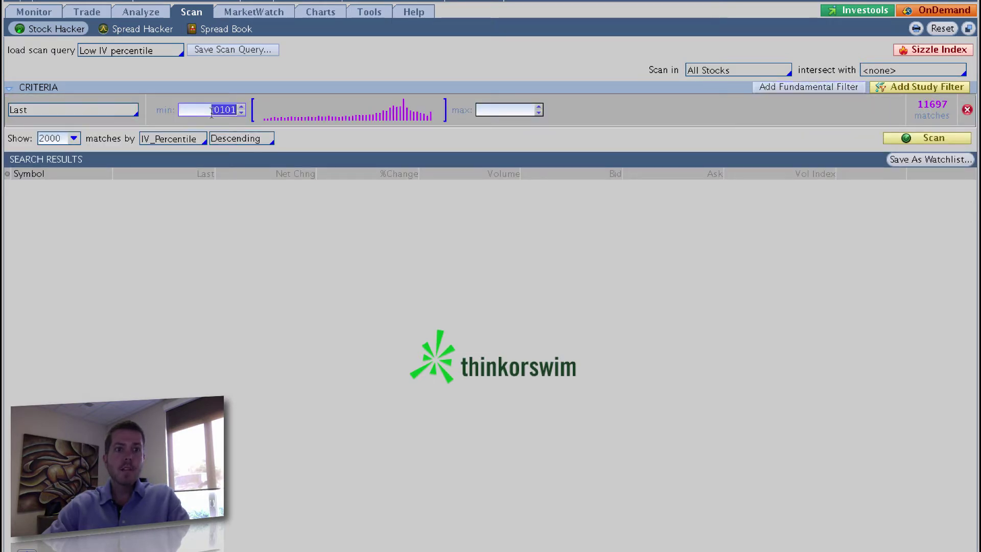
pyautogui.write('10')
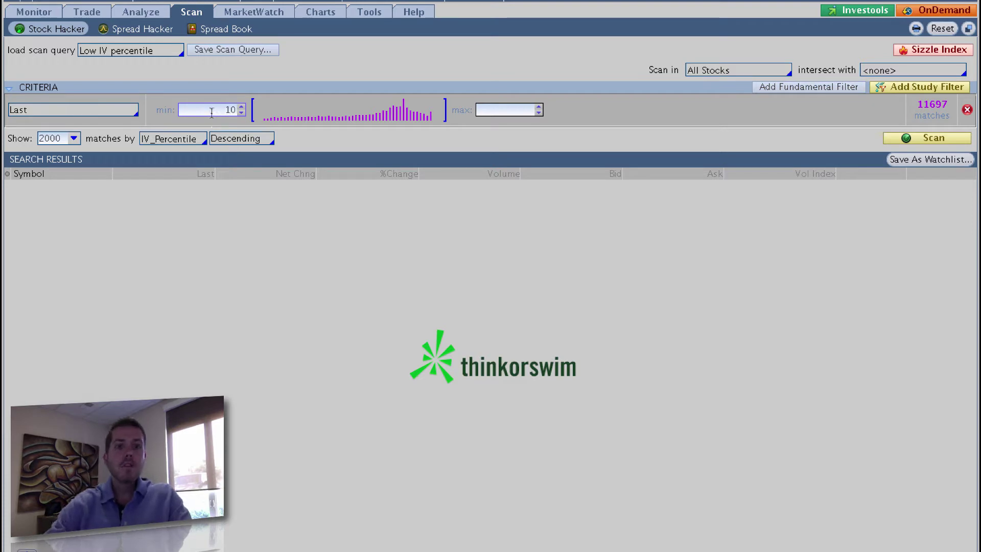
pyautogui.press('Tab')
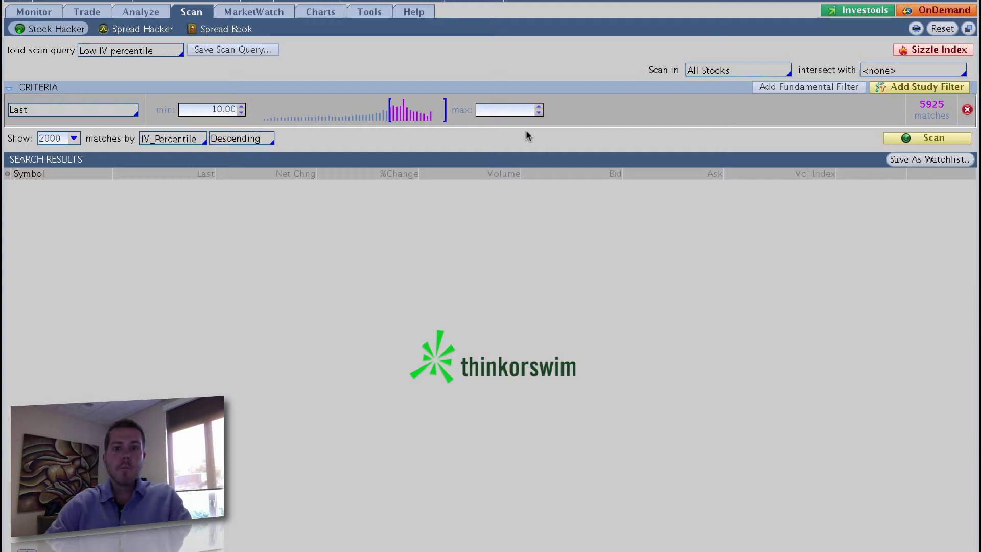
# Add a Volume filter with a minimum of 2,000,000, leaving 245 matches.
pyautogui.click(808, 86)
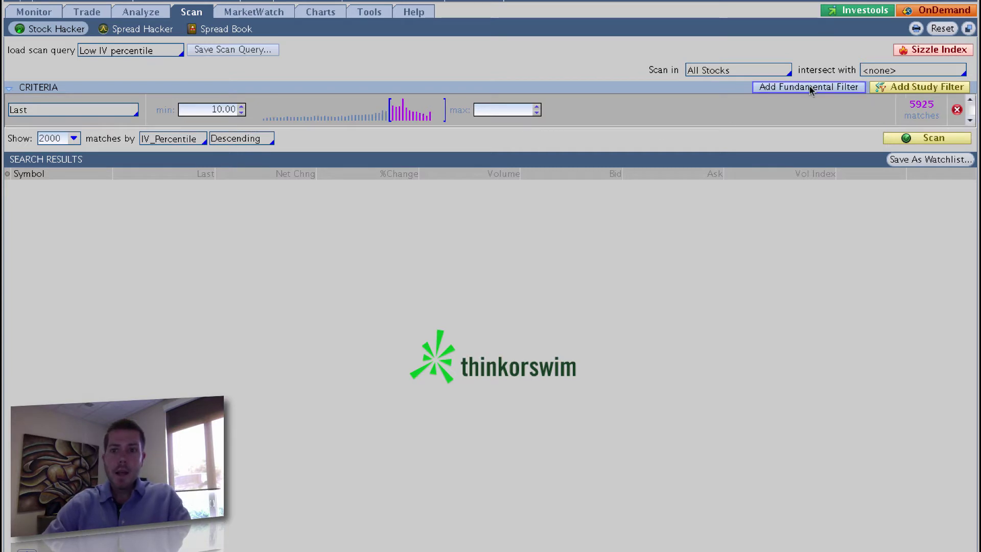
pyautogui.click(132, 141)
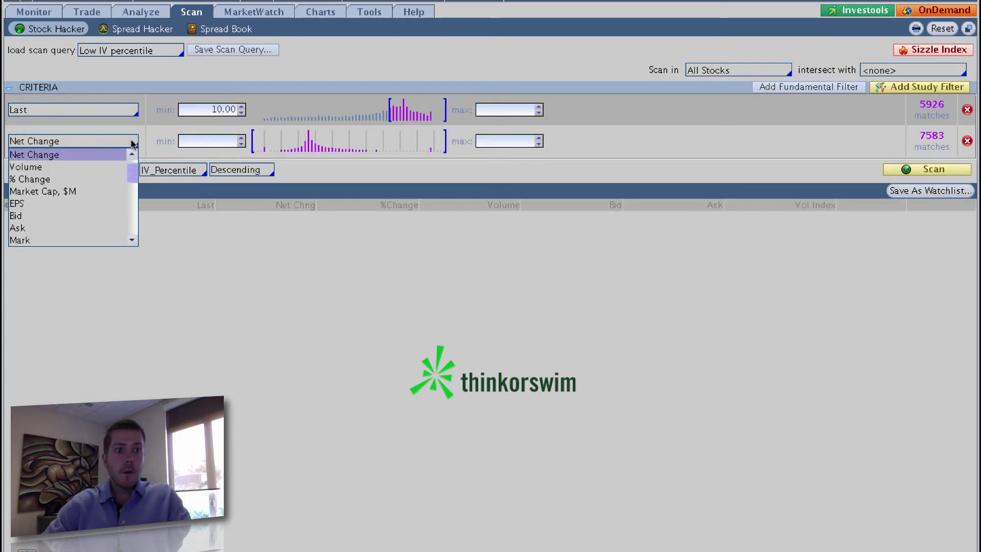
pyautogui.click(86, 166)
pyautogui.click(211, 141)
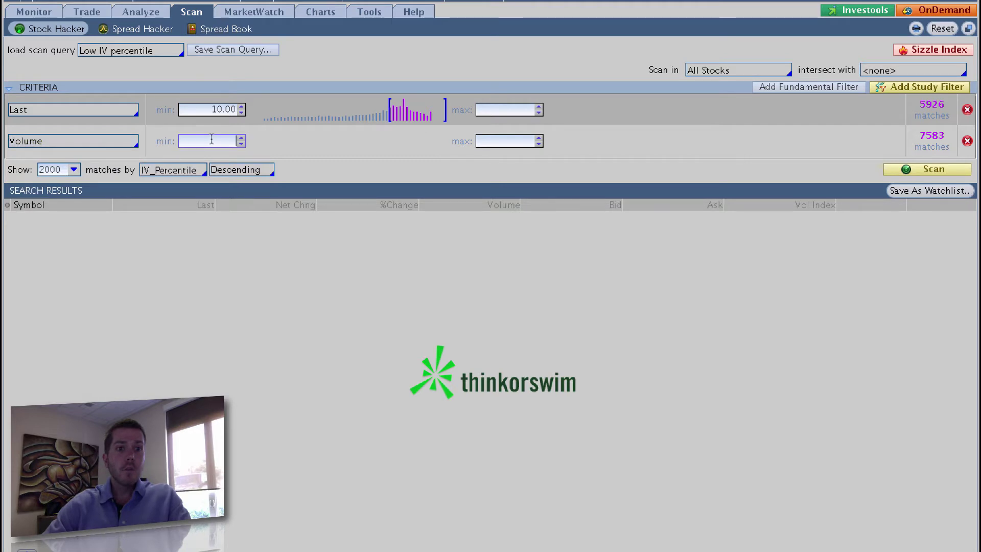
pyautogui.write('2,')
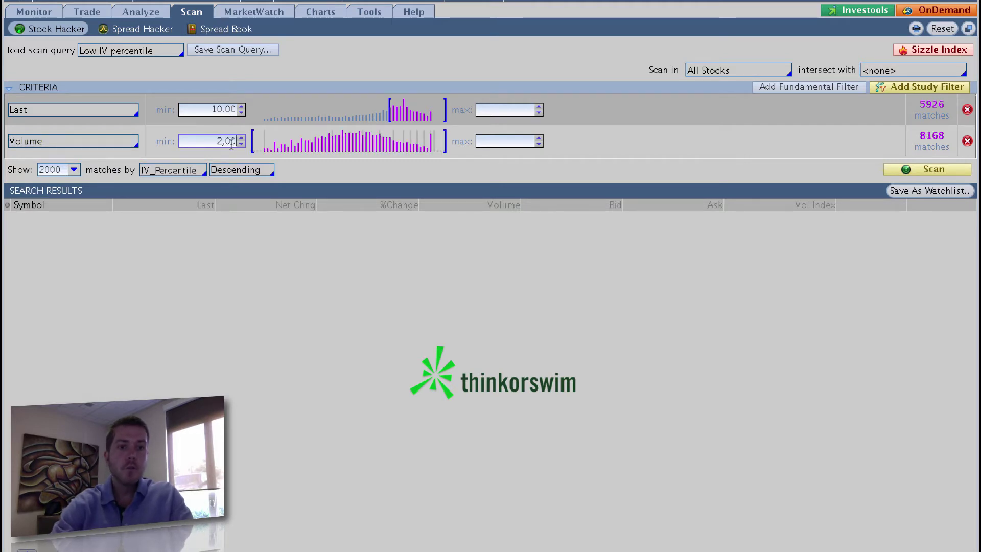
pyautogui.write('0')
pyautogui.doubleClick(222, 141)
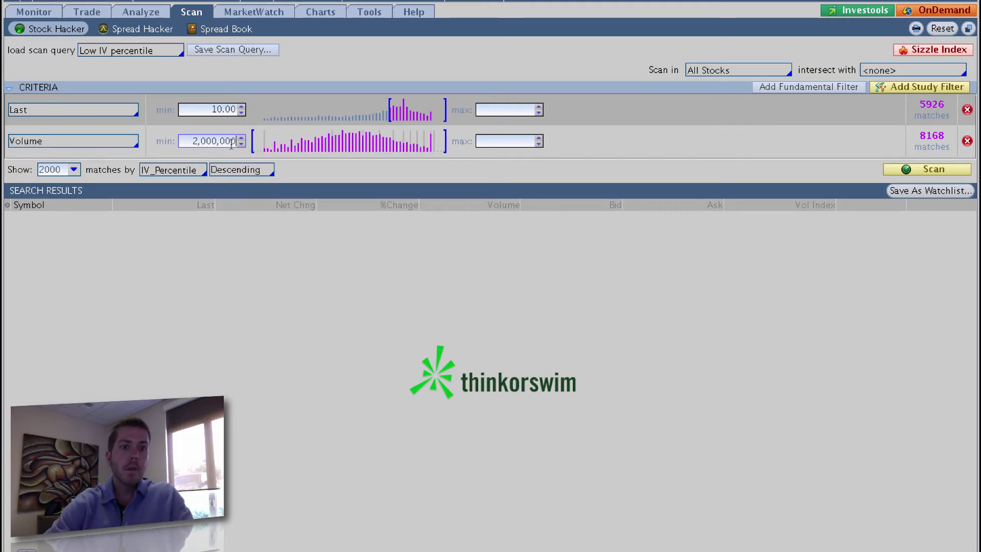
pyautogui.press('BackSpace')
pyautogui.click(257, 146)
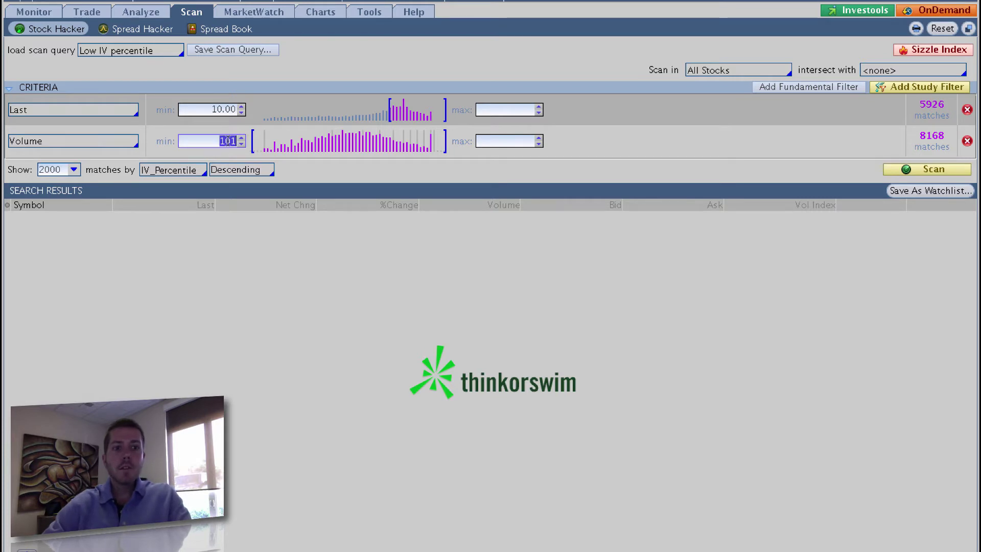
pyautogui.write('2000000')
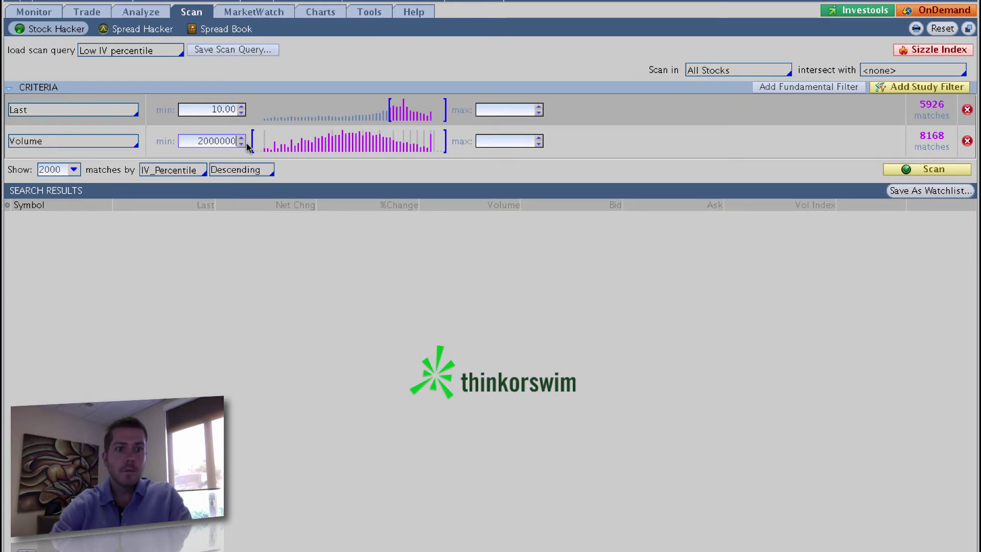
pyautogui.write('2,000')
pyautogui.press('Return')
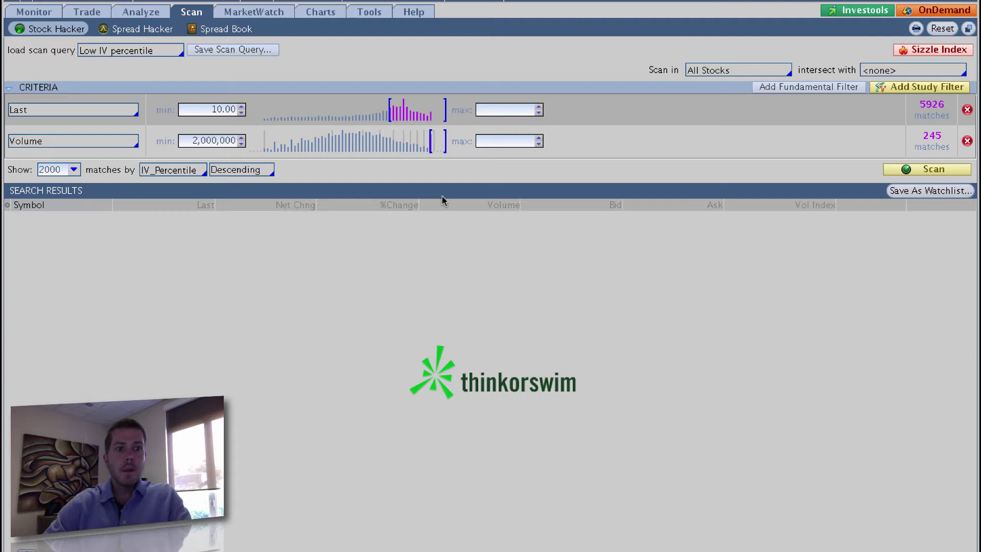
# Add a Volatility IV_Percentile study filter with a 0 to 40 range.
pyautogui.click(925, 86)
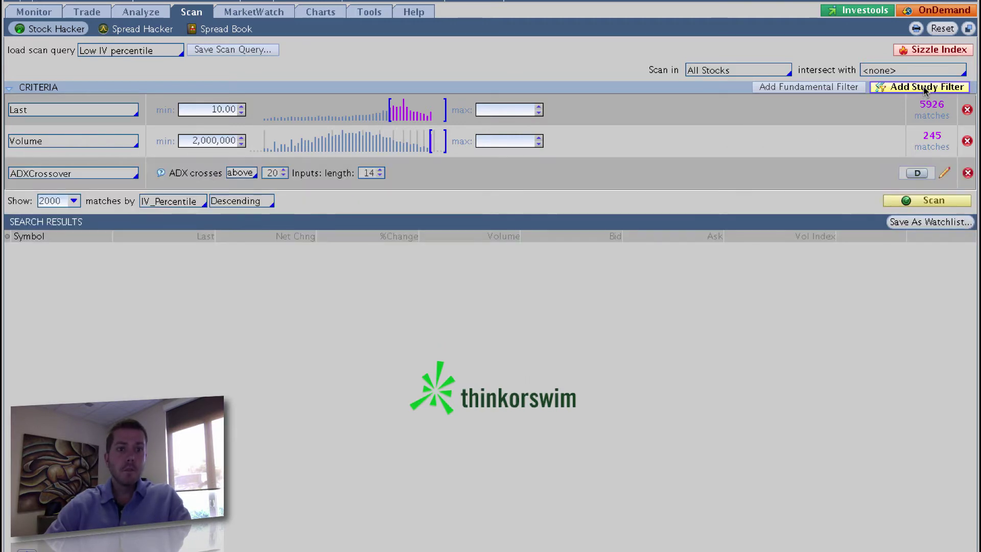
pyautogui.click(128, 175)
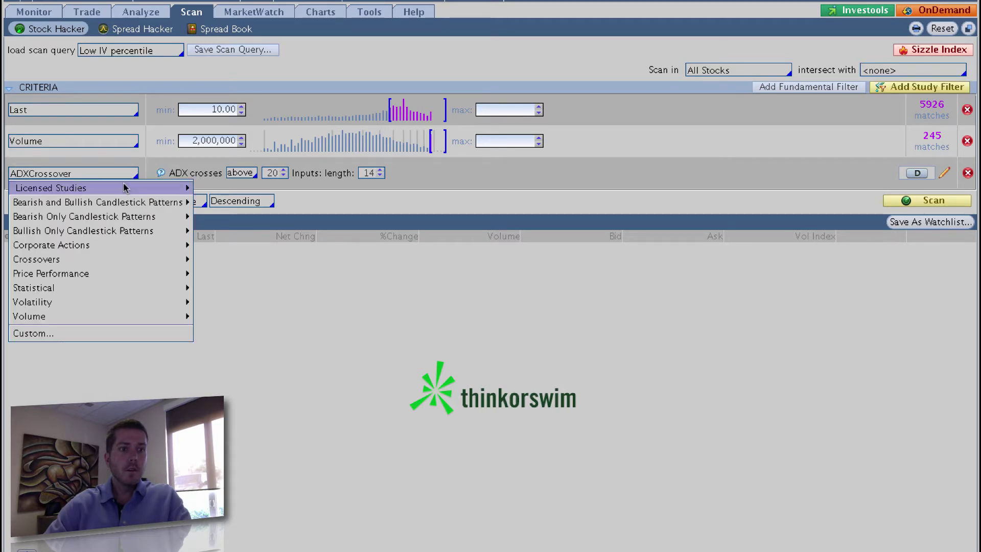
pyautogui.moveTo(32, 301)
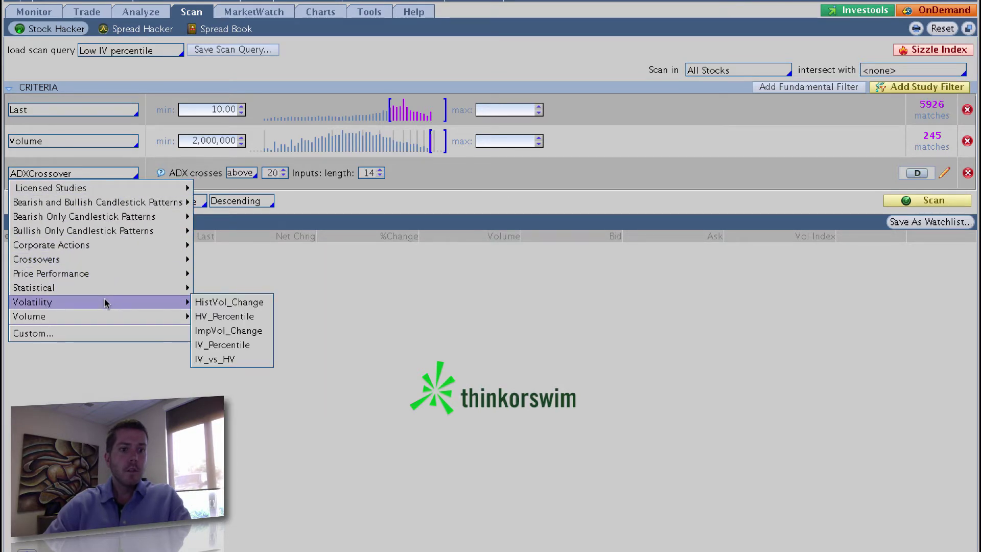
pyautogui.click(224, 346)
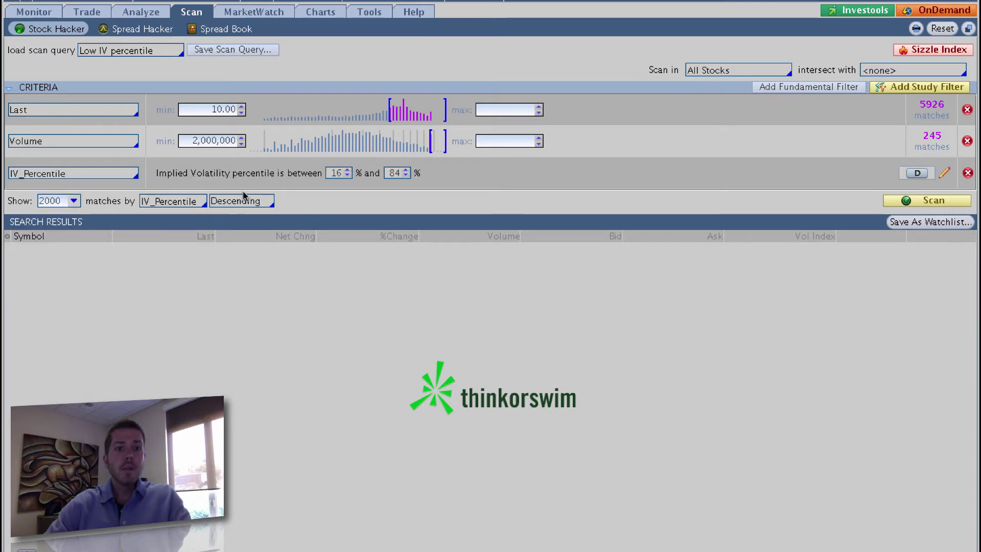
pyautogui.doubleClick(338, 173)
pyautogui.write('0')
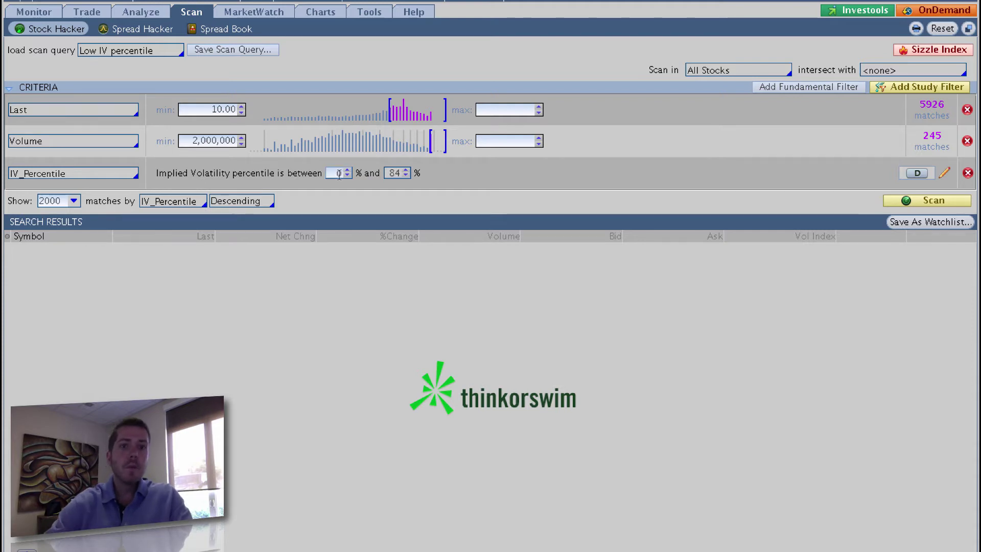
pyautogui.doubleClick(392, 173)
pyautogui.write('40')
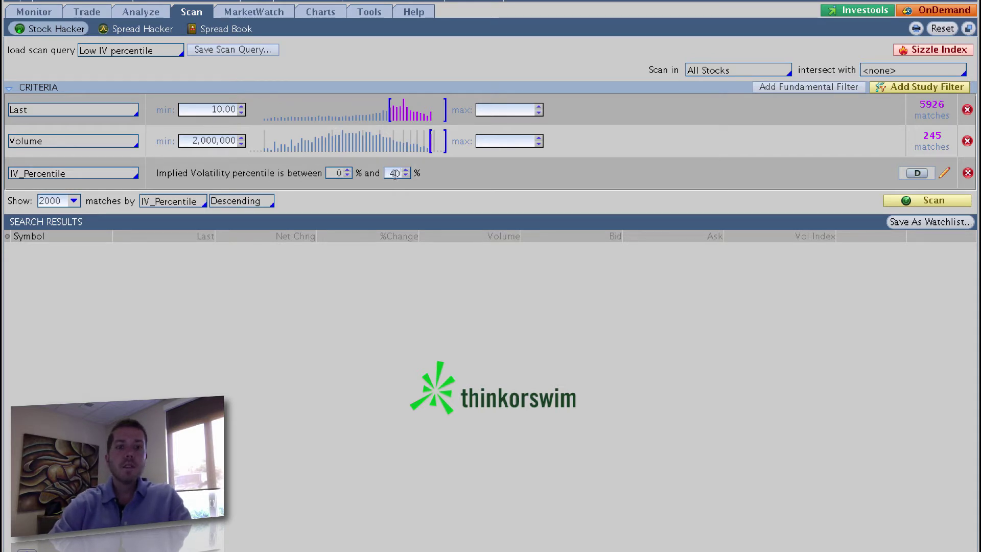
pyautogui.press('Return')
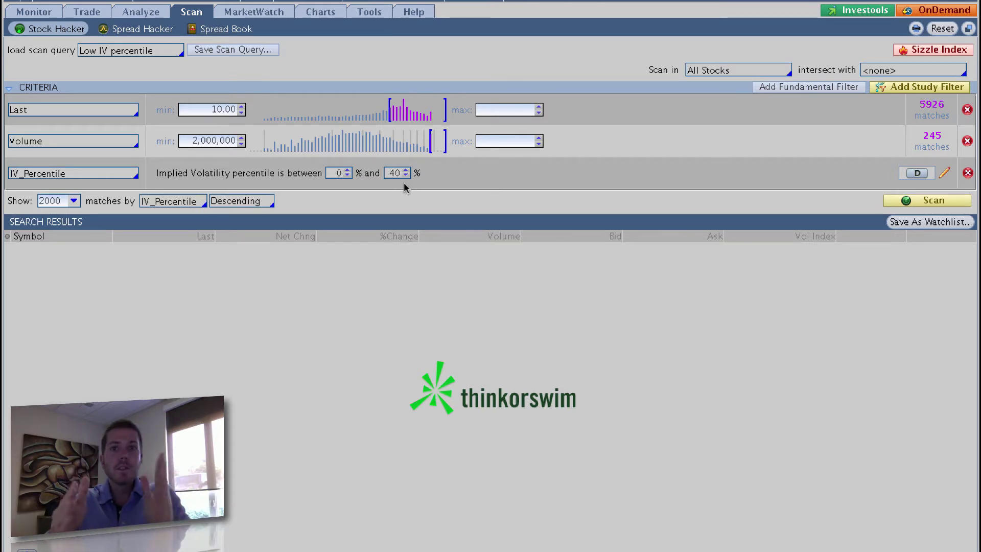
# Run the scan showing up to 2000 results ranked by IV_Percentile.
pyautogui.click(74, 202)
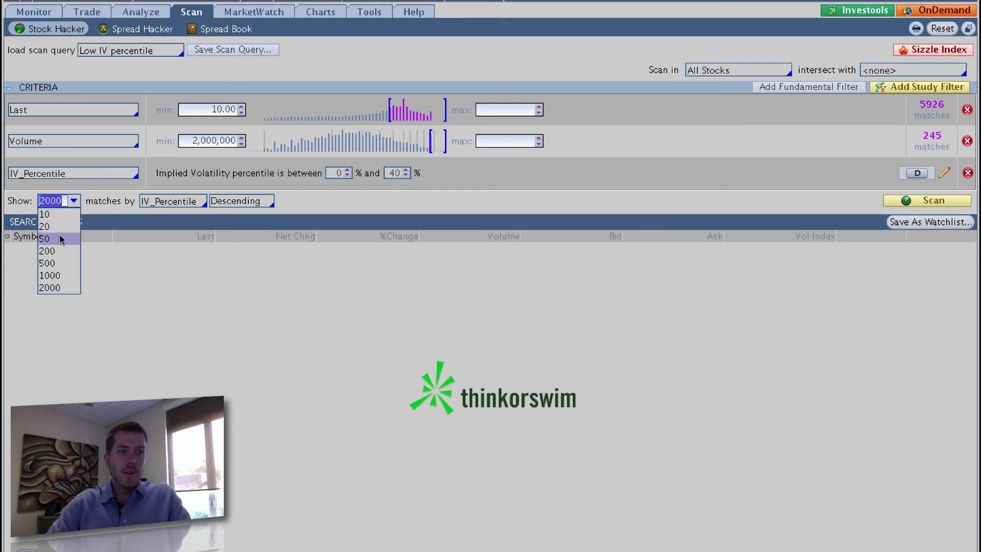
pyautogui.click(57, 288)
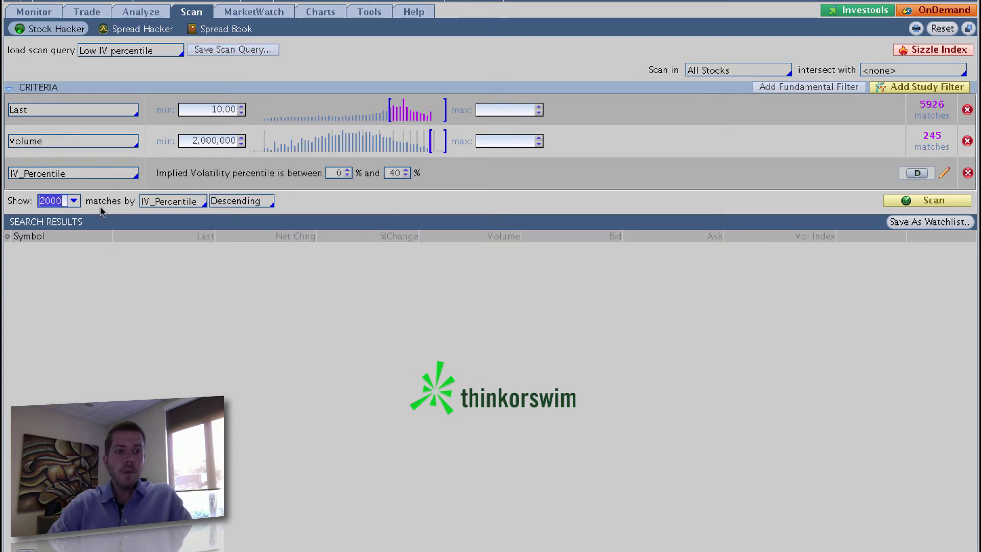
pyautogui.click(181, 204)
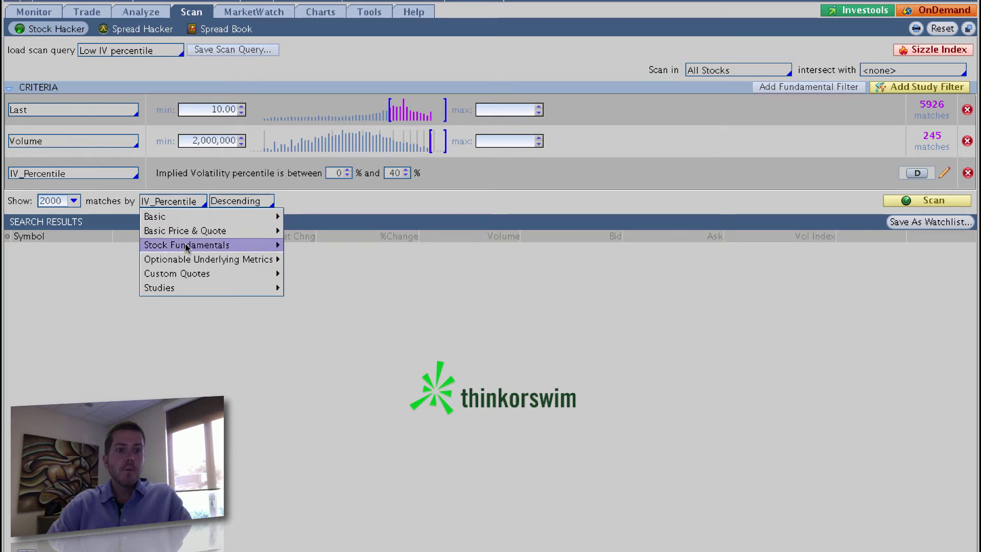
pyautogui.moveTo(159, 288)
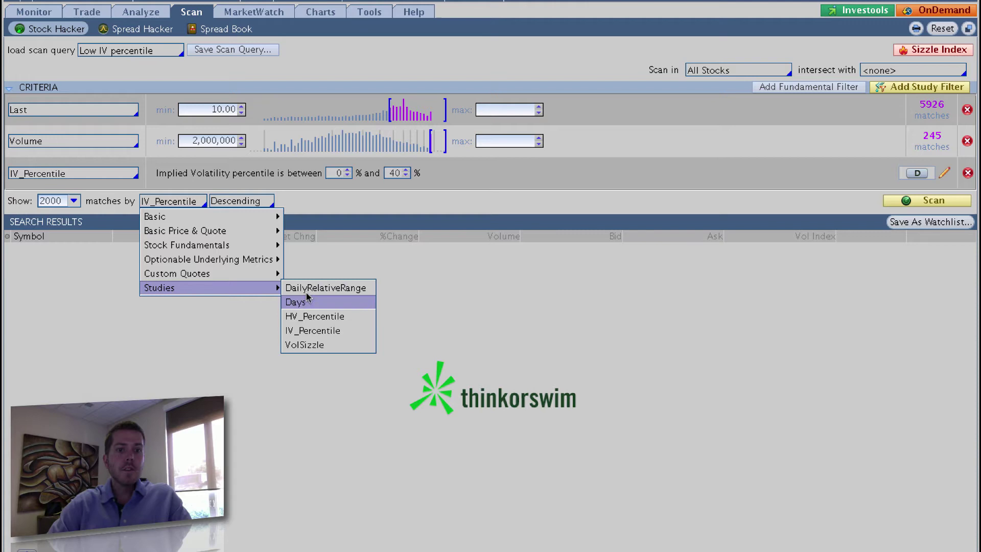
pyautogui.click(309, 331)
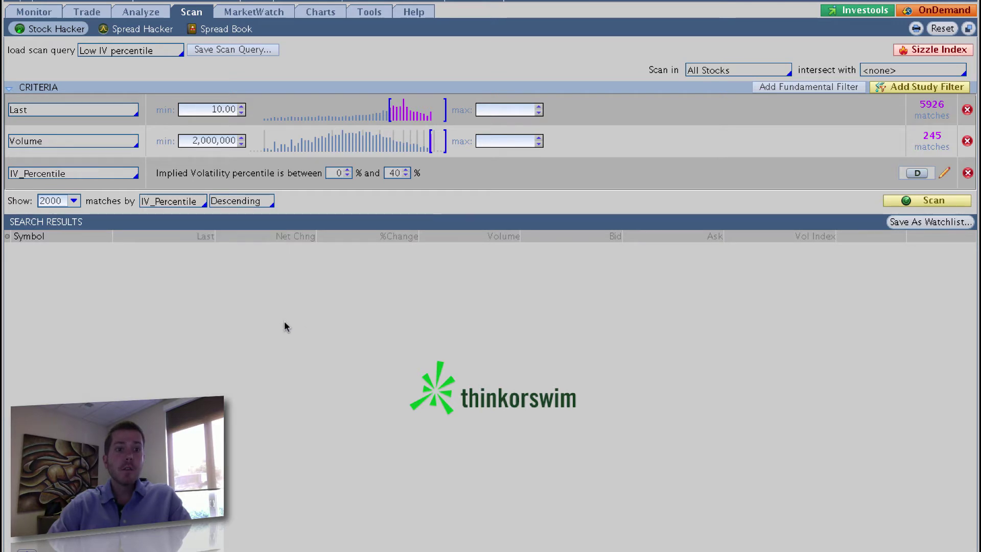
pyautogui.click(933, 200)
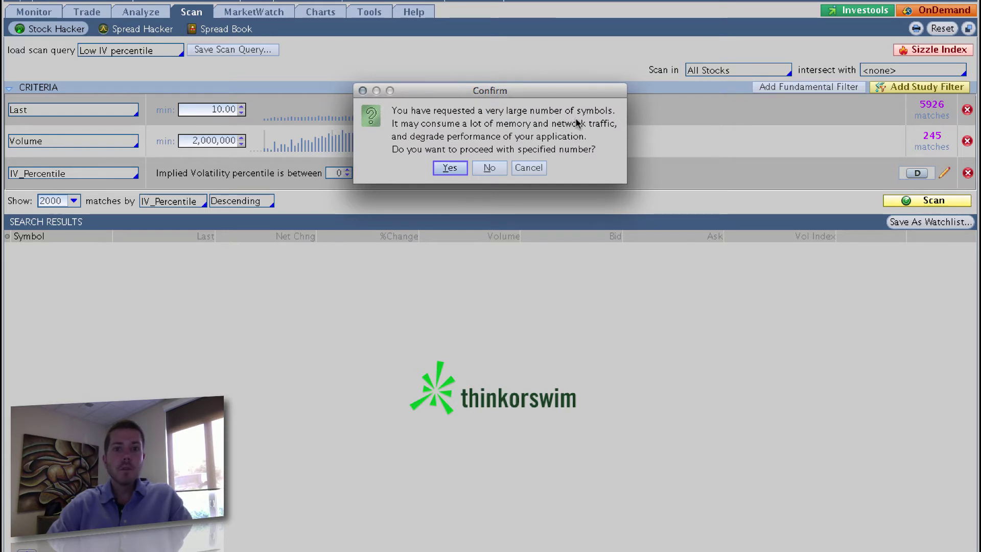
# Confirm the large symbol request to list 40 stocks topped by CLF.
pyautogui.click(453, 165)
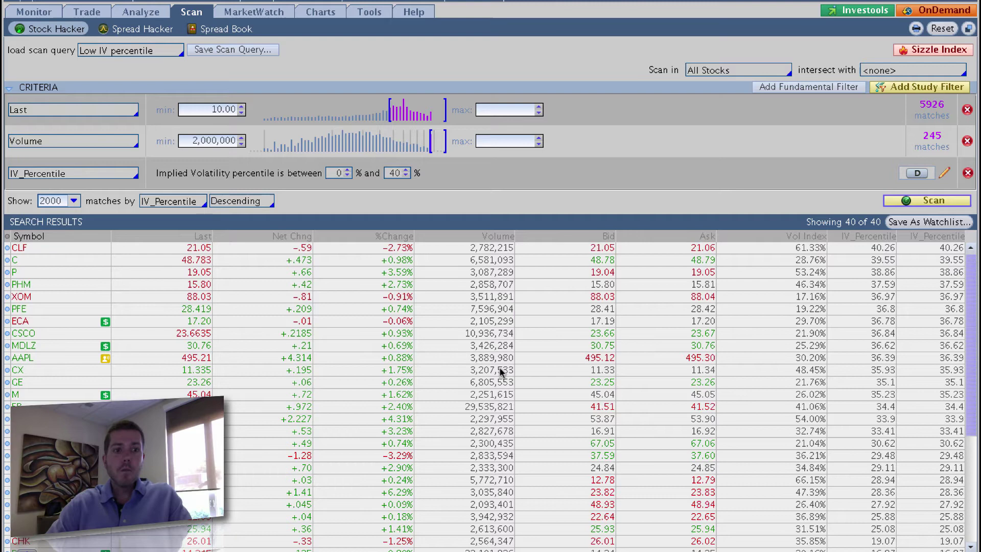
pyautogui.scroll(-5, 642, 345)
pyautogui.scroll(-5, 641, 344)
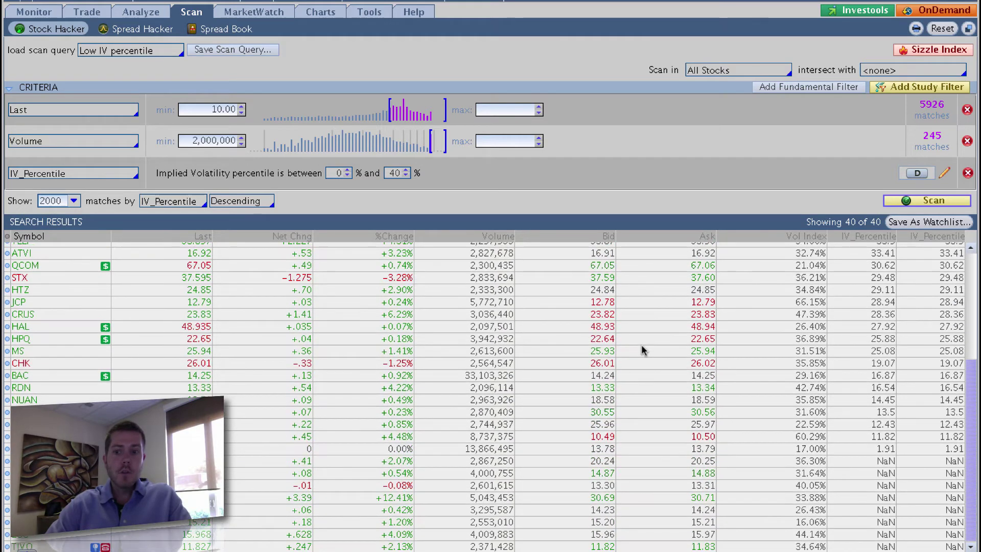
pyautogui.scroll(5, 641, 344)
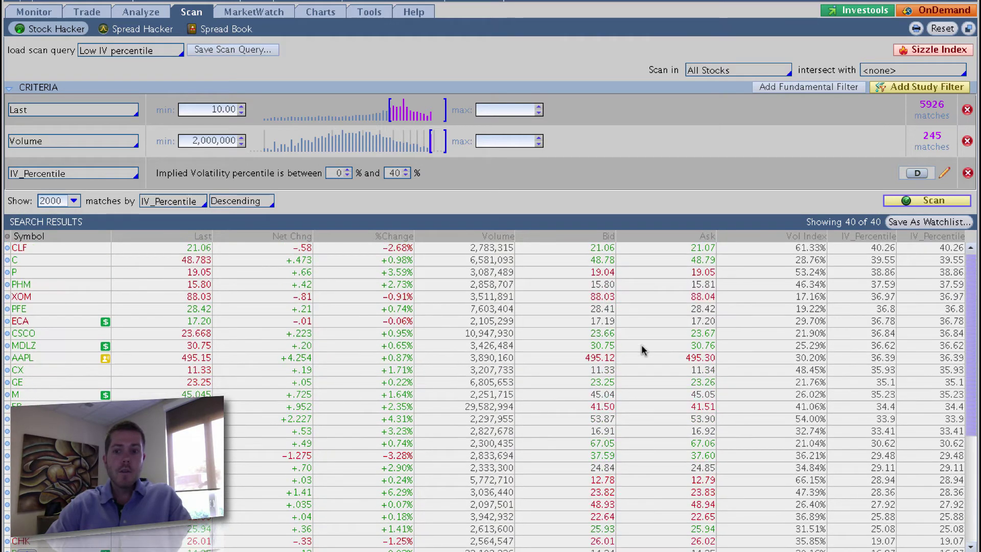
pyautogui.click(925, 235)
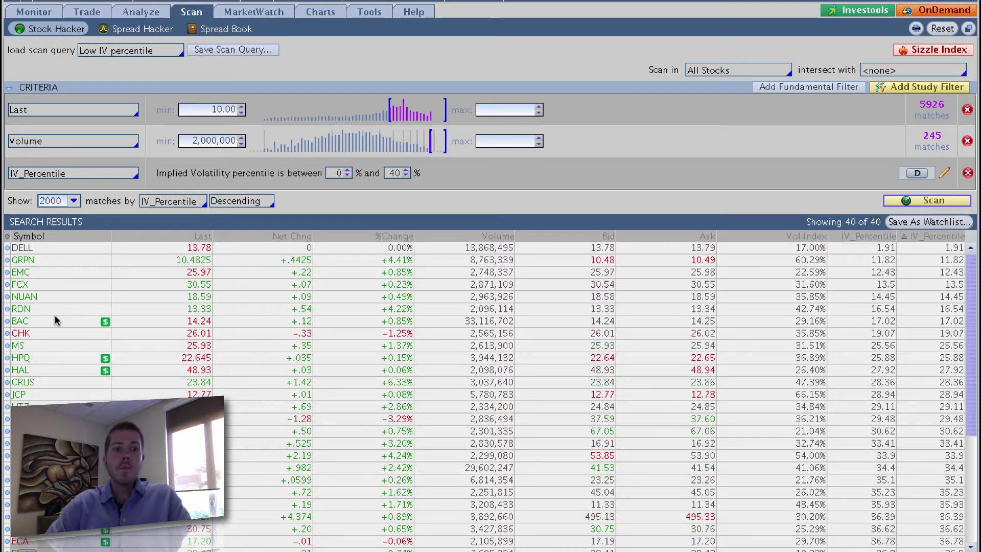
pyautogui.click(106, 323)
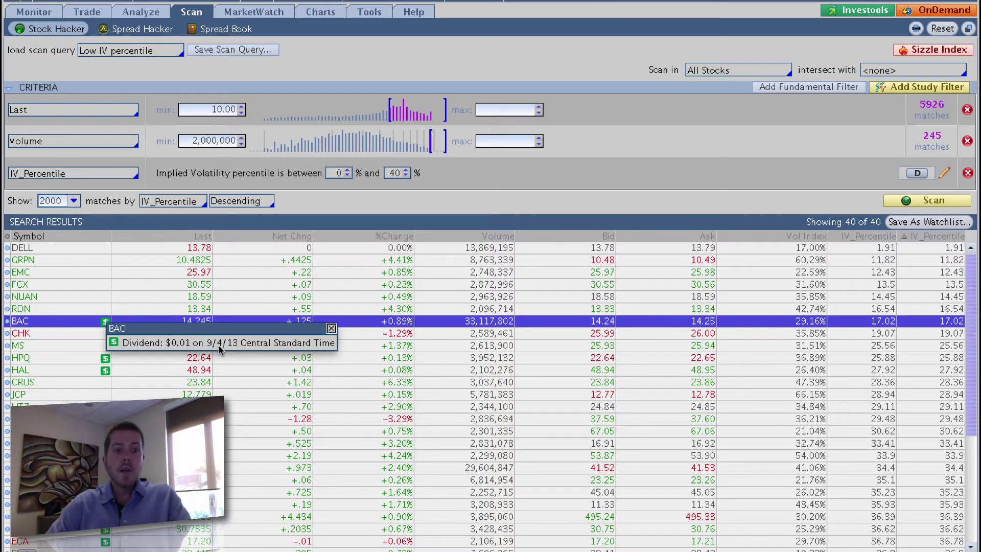
pyautogui.click(97, 325)
pyautogui.scroll(-5, 97, 325)
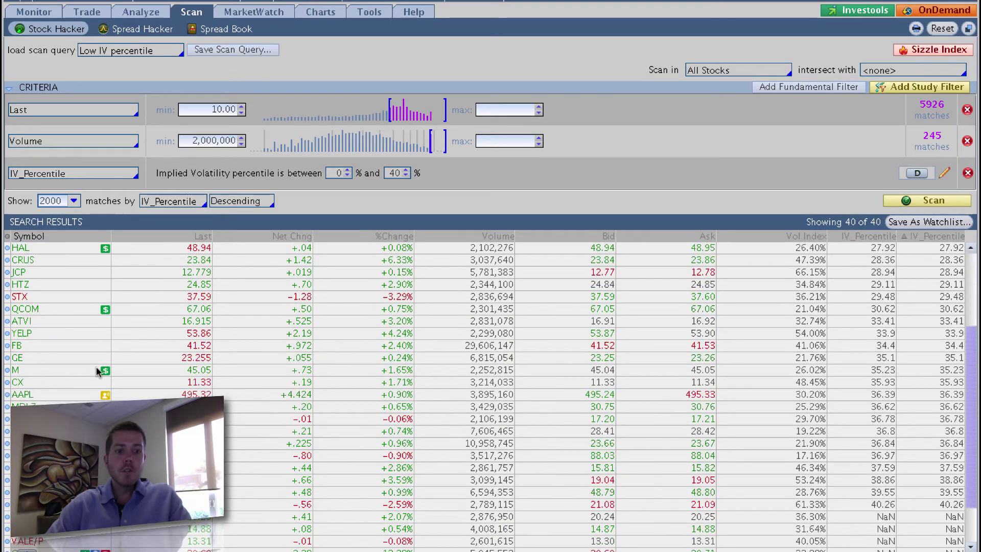
pyautogui.scroll(-5, 99, 345)
pyautogui.scroll(-1, 98, 371)
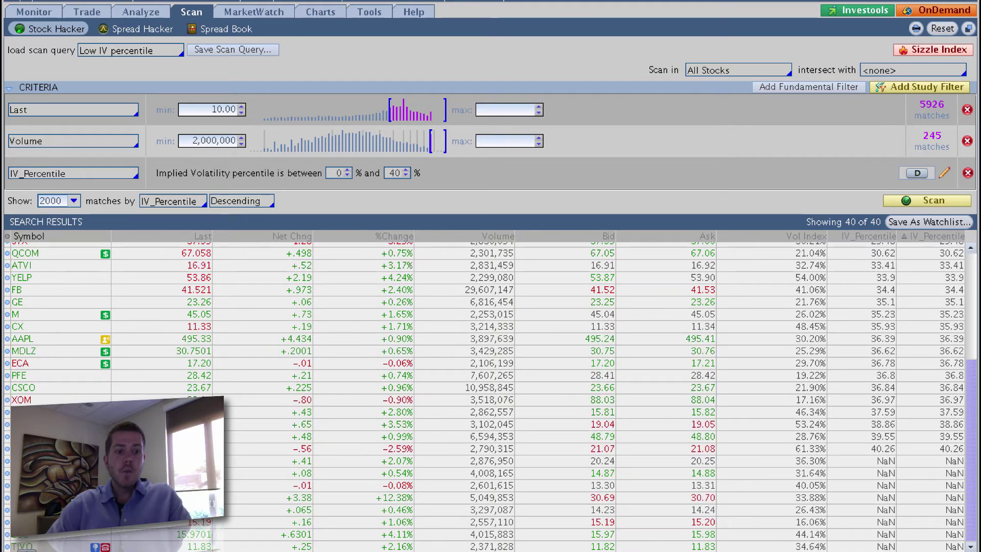
pyautogui.click(99, 497)
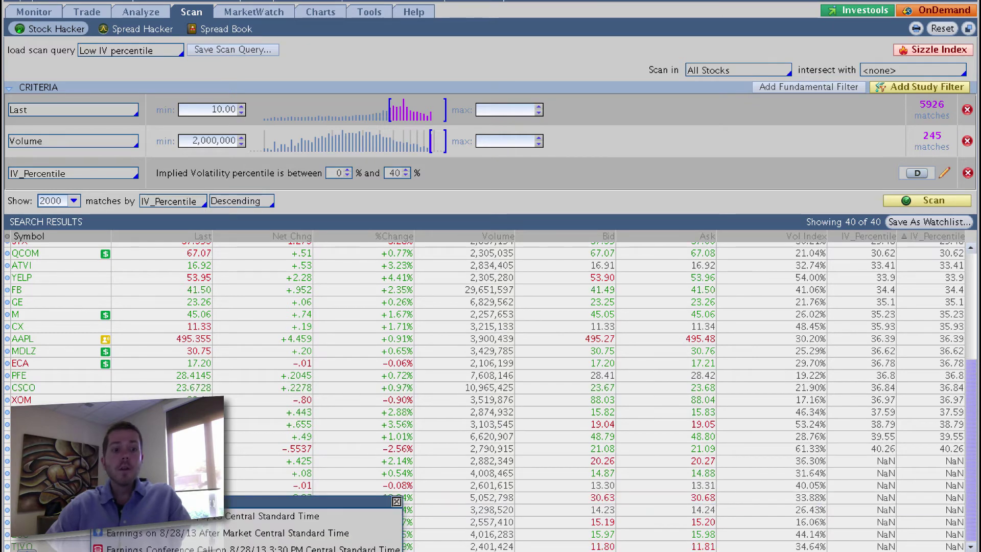
pyautogui.click(46, 461)
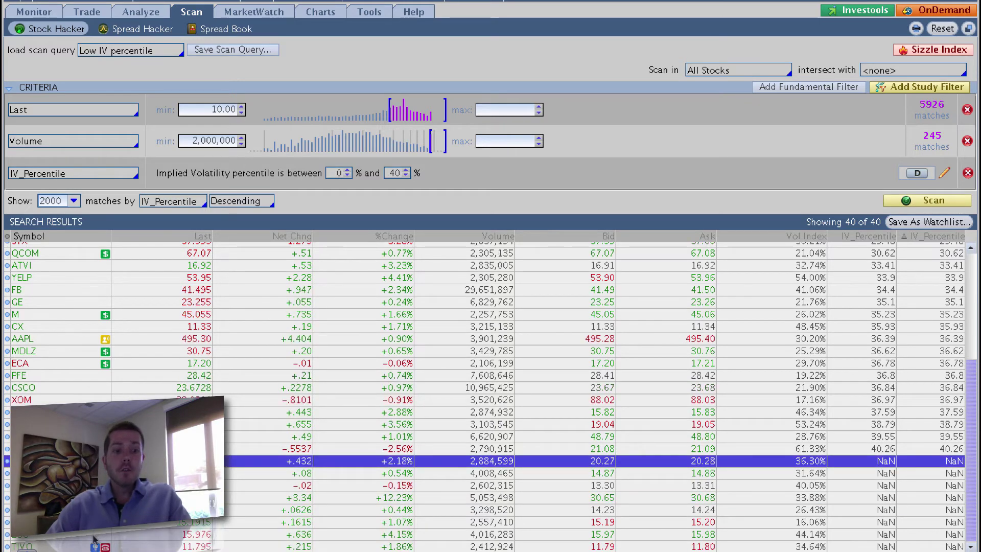
pyautogui.click(47, 546)
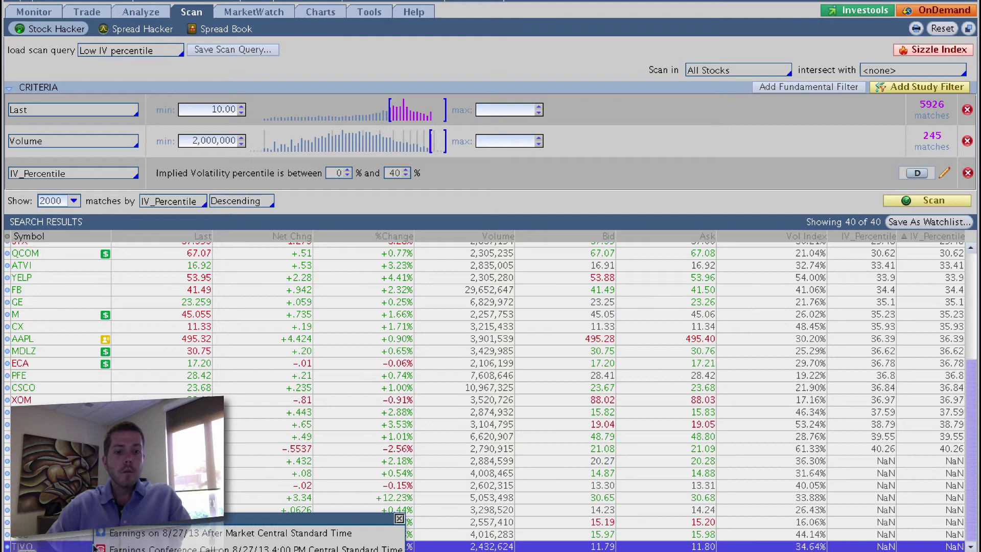
pyautogui.click(46, 509)
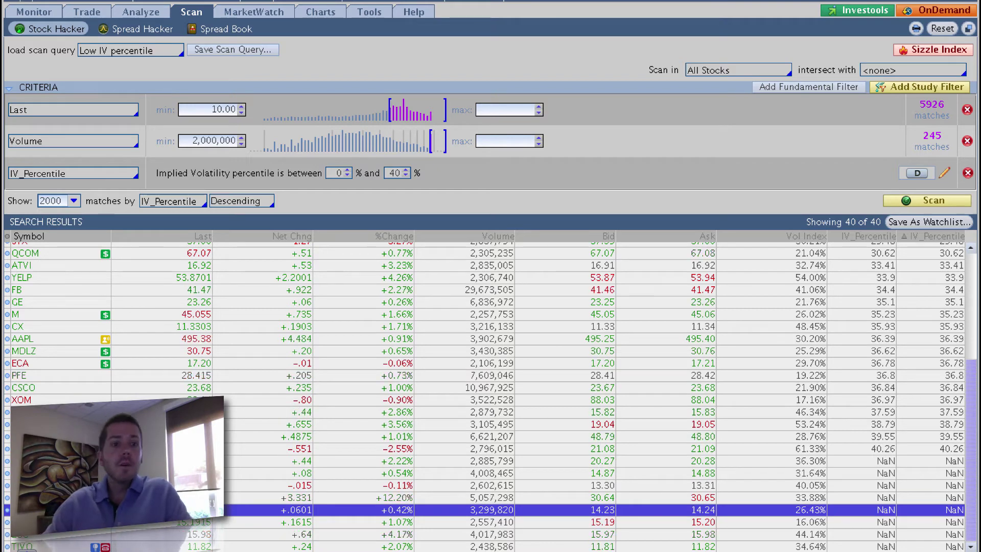
pyautogui.scroll(10, 491, 383)
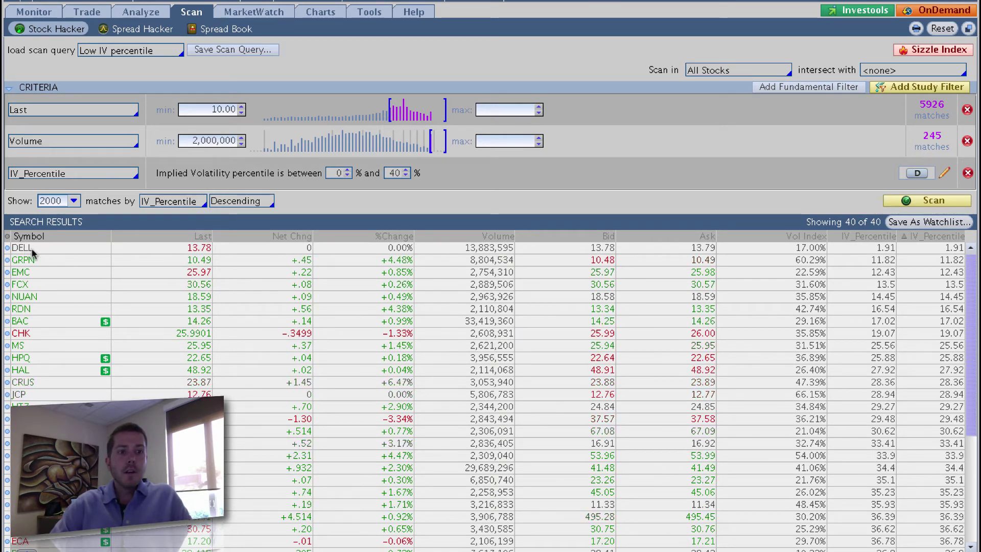
# Load DELL on the Trade page to view its option chain and 39% IV percentile.
pyautogui.click(87, 12)
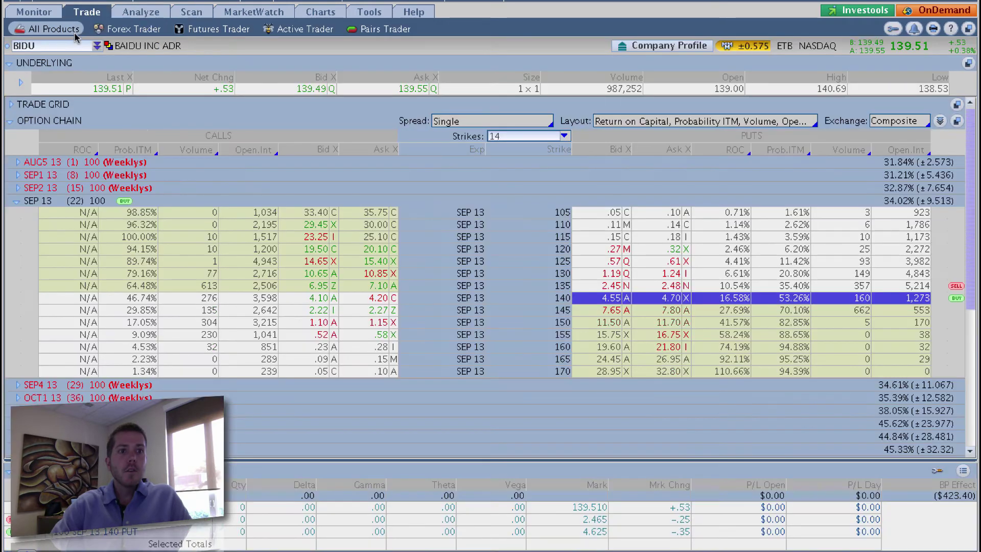
pyautogui.click(57, 46)
pyautogui.write('DELL')
pyautogui.press('Return')
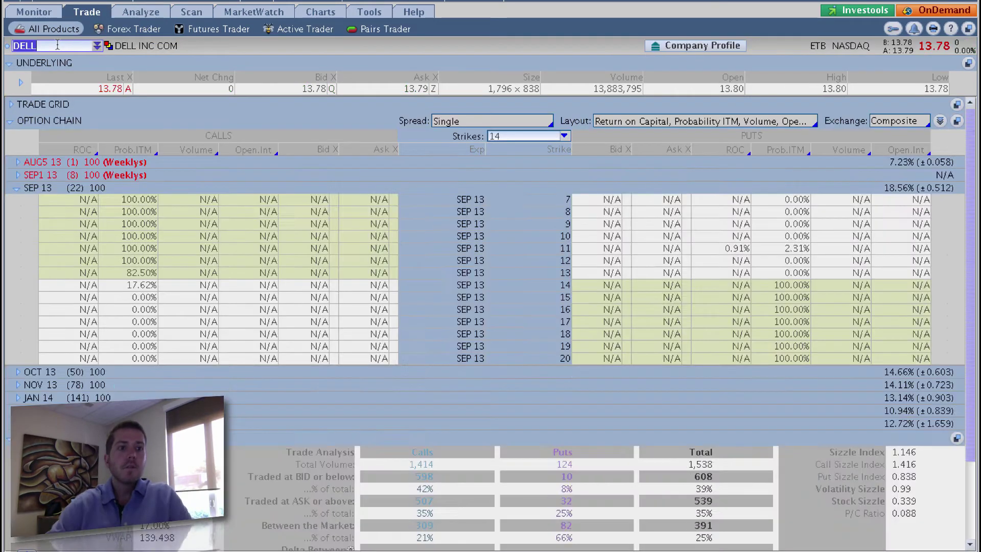
pyautogui.scroll(-5, 44, 160)
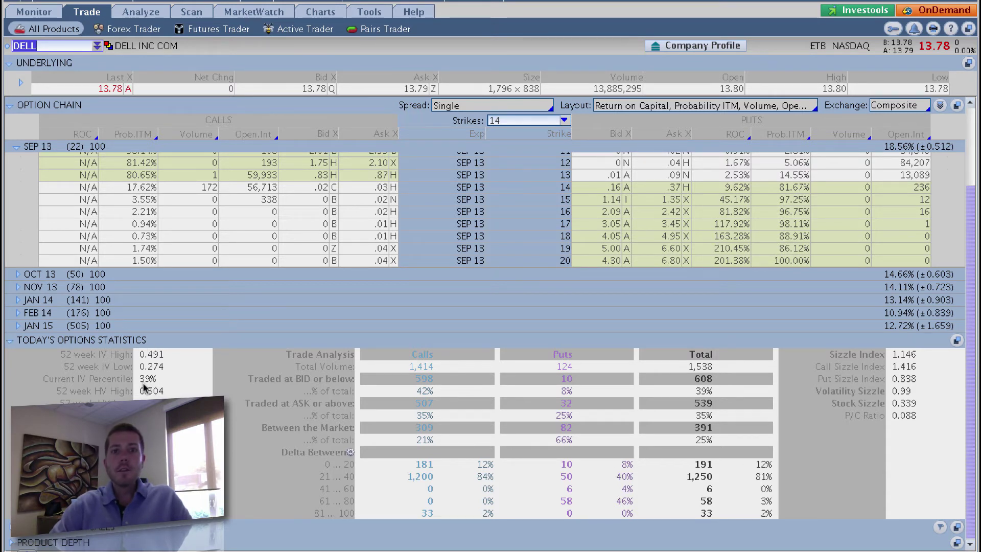
pyautogui.click(245, 12)
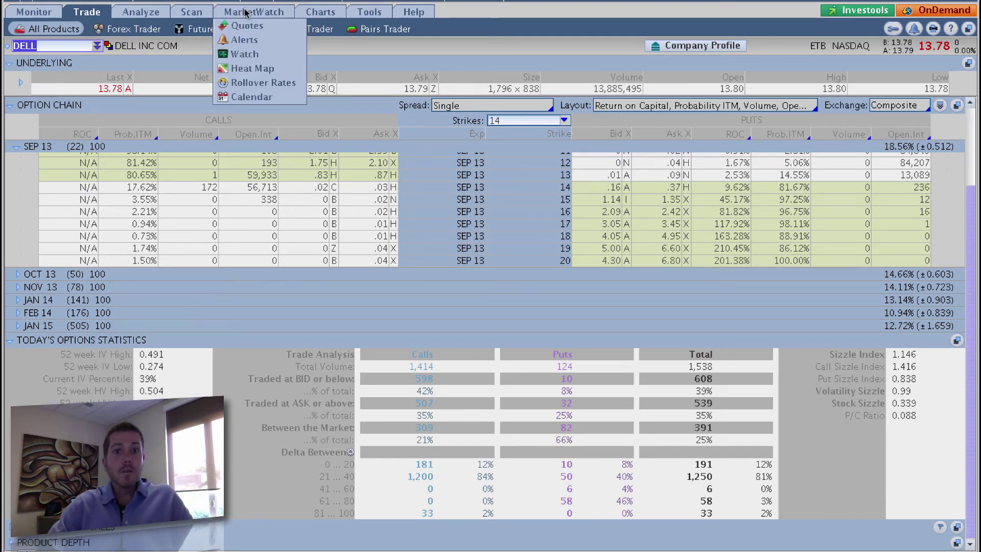
# Return to Stock Hacker to see the 40 low-IV results, DELL lowest at 1.91.
pyautogui.click(195, 16)
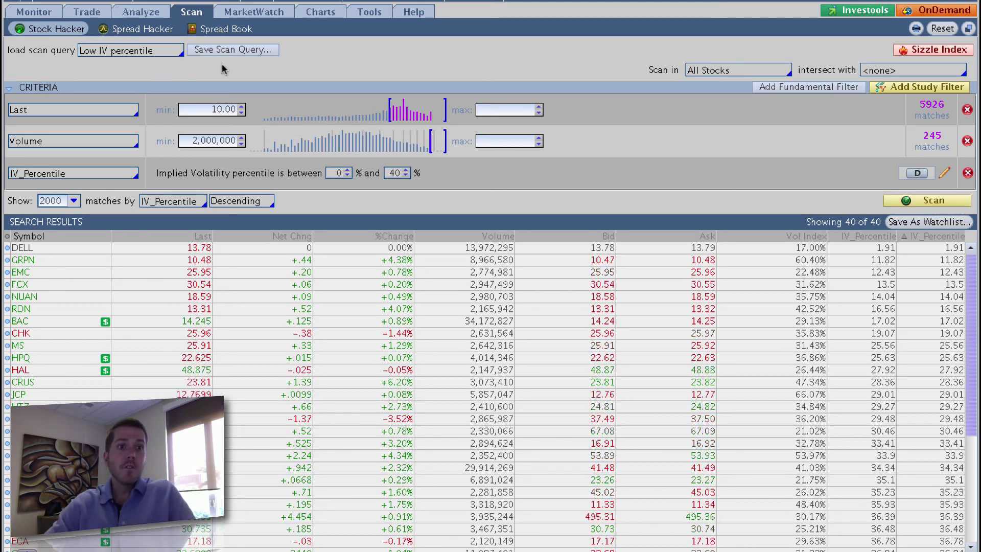
# Save the scan criteria as the query 'Low IV percentile', accepting the warning.
pyautogui.click(229, 50)
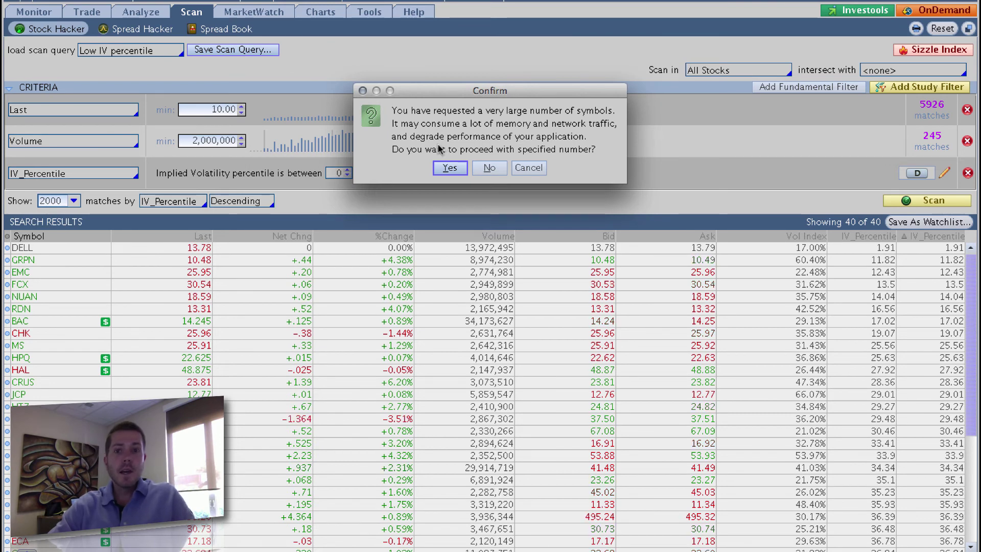
pyautogui.click(449, 167)
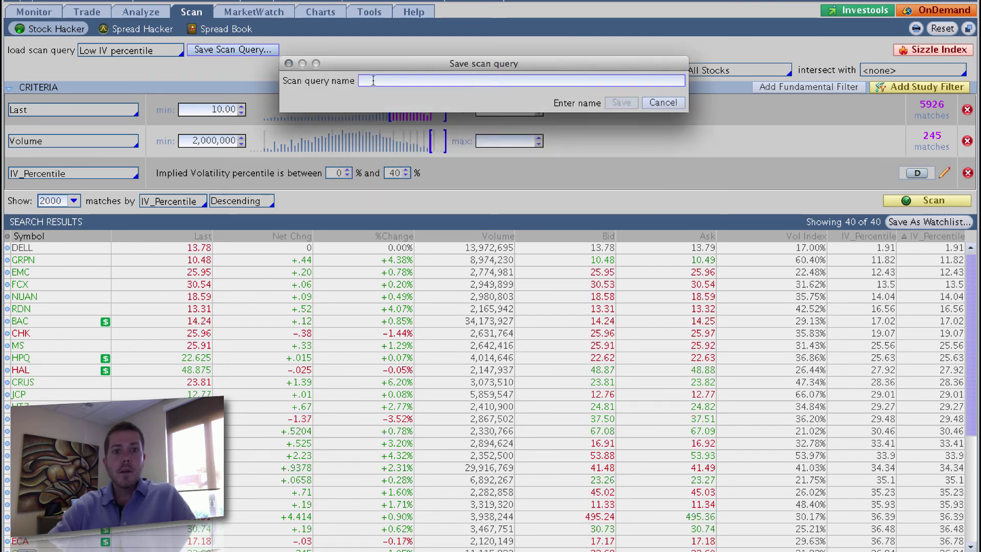
pyautogui.write('Lo')
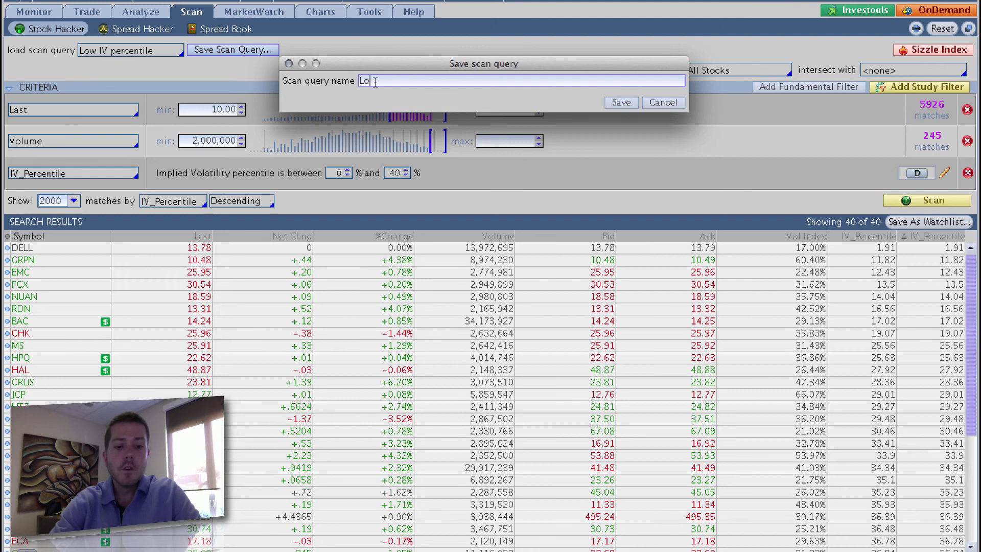
pyautogui.write('w I')
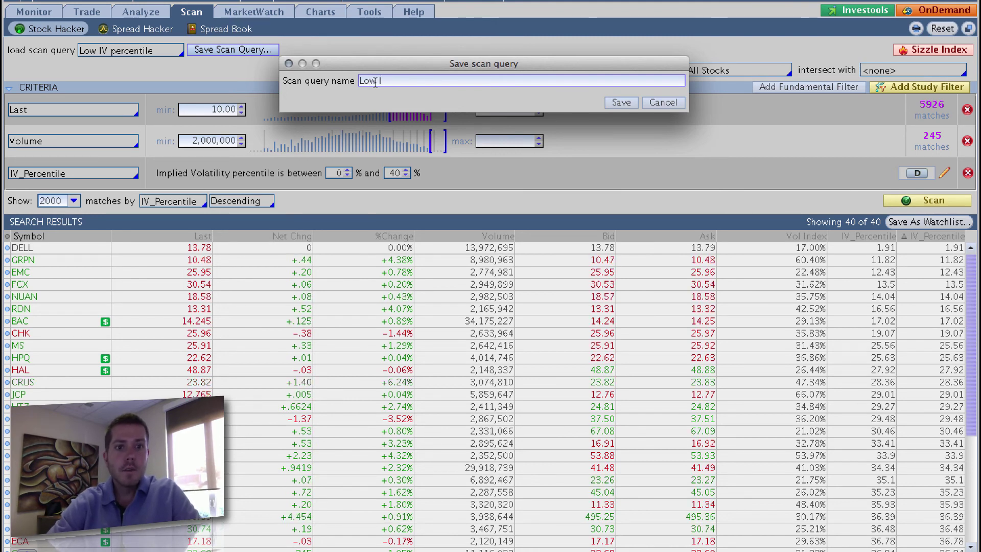
pyautogui.write('V per')
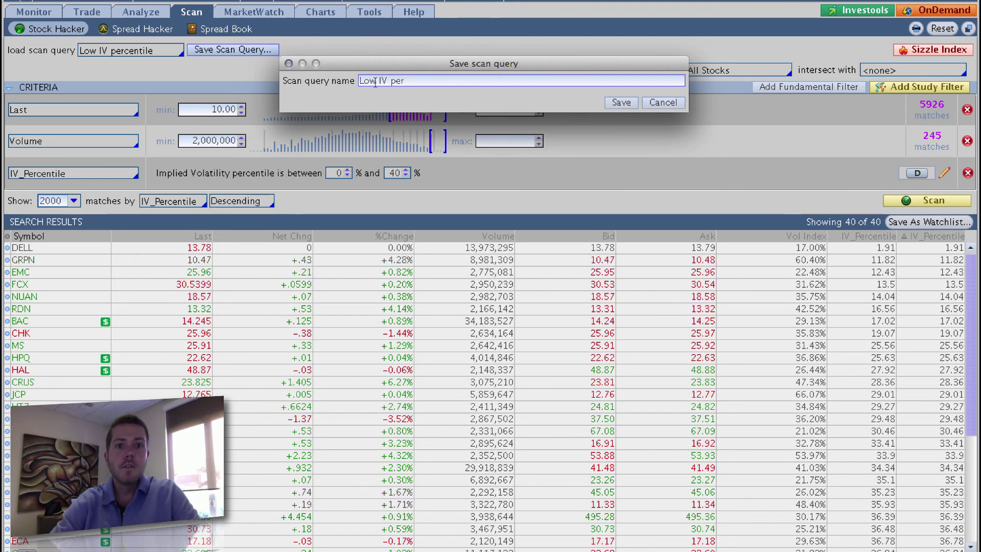
pyautogui.write('centile')
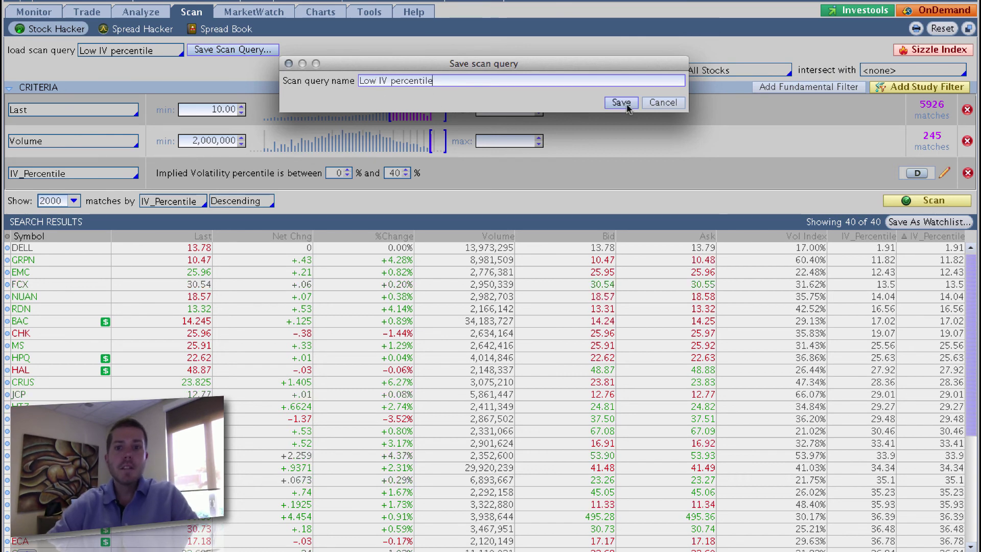
pyautogui.click(652, 103)
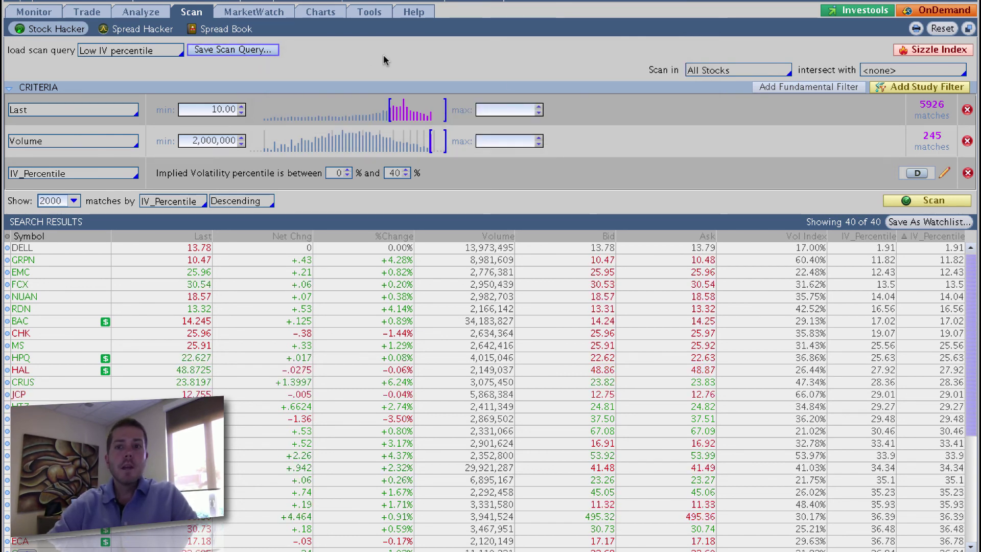
# Load the saved 'High IV percentile' query and scan it, listing 28 stocks.
pyautogui.click(176, 52)
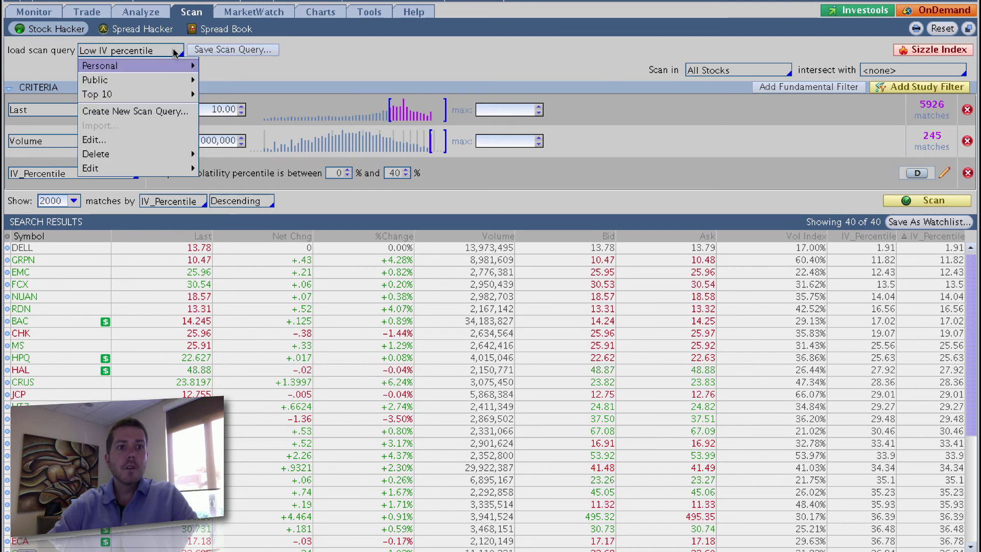
pyautogui.moveTo(100, 67)
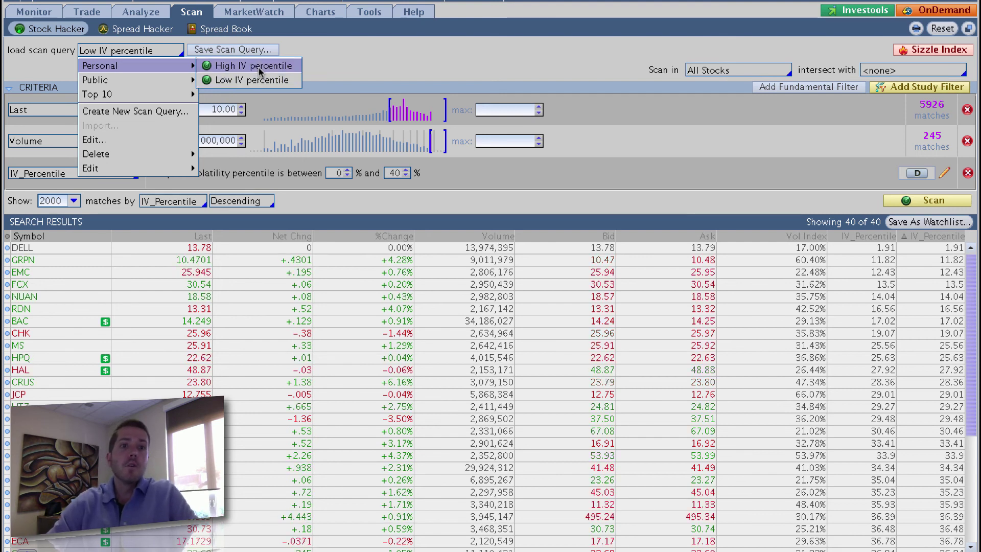
pyautogui.click(259, 66)
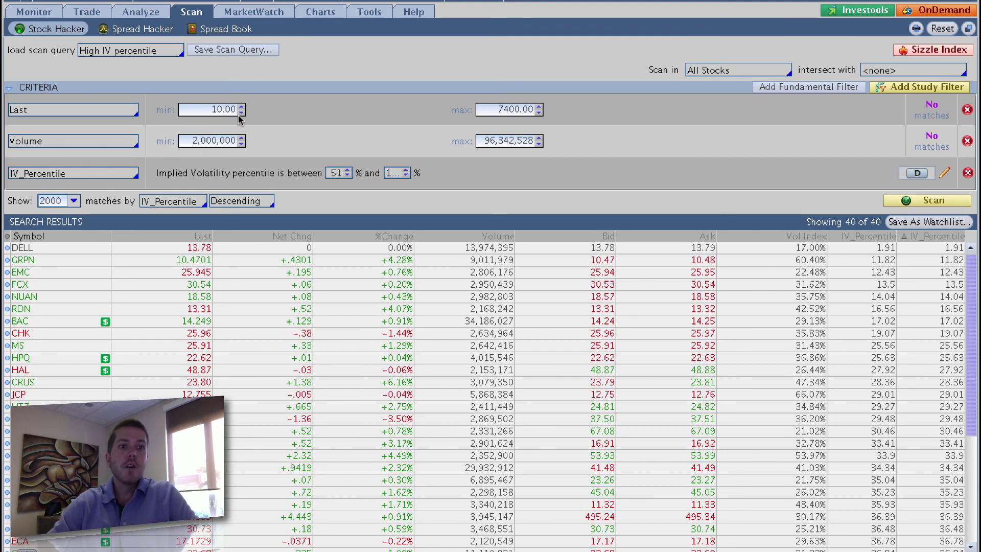
pyautogui.click(224, 109)
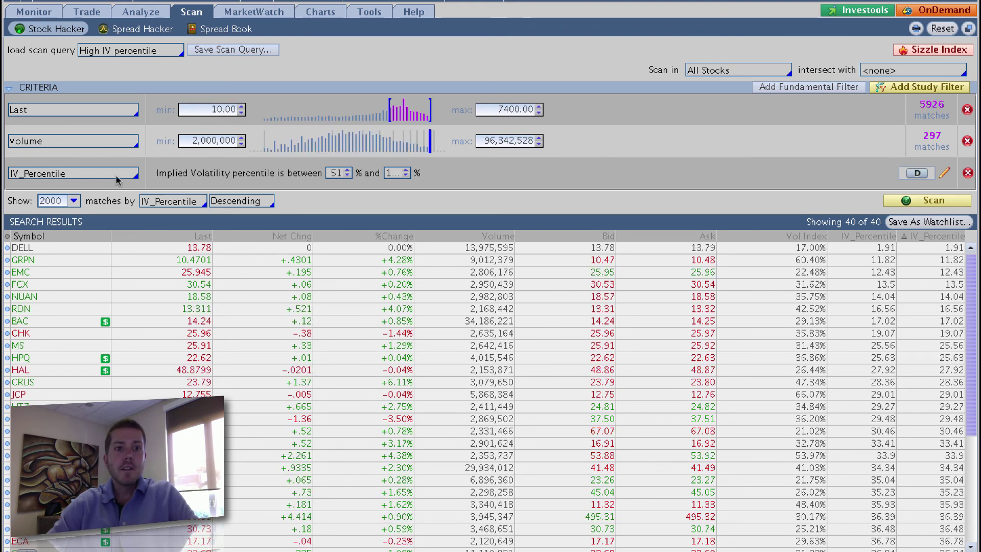
pyautogui.click(229, 141)
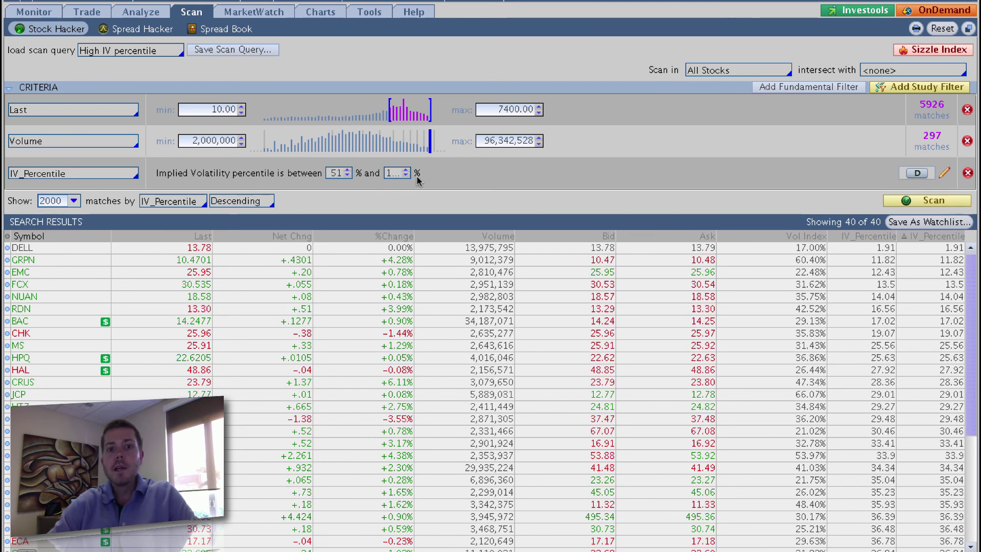
pyautogui.click(926, 200)
pyautogui.click(457, 169)
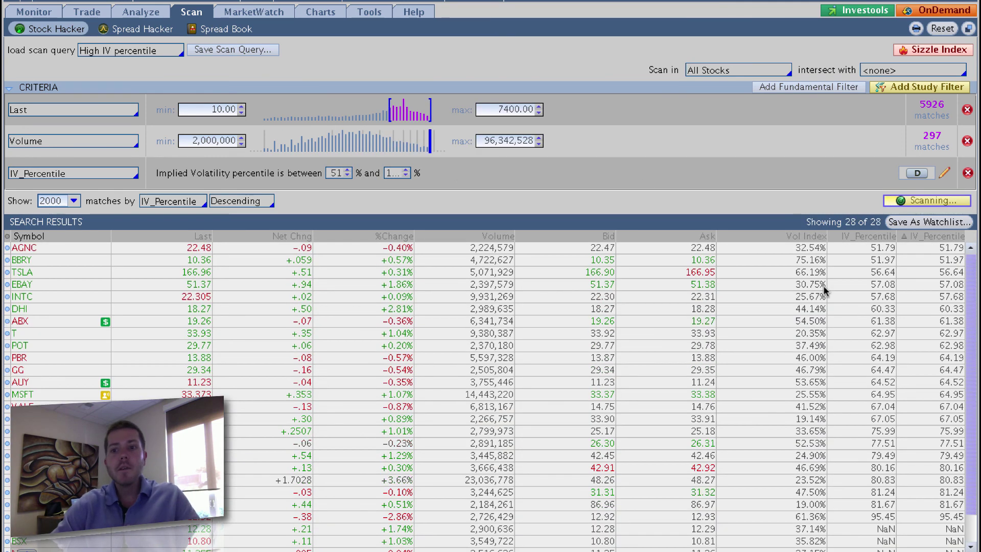
# Reload the 'Low IV percentile' query and start a new scan, confirming the warning.
pyautogui.click(131, 49)
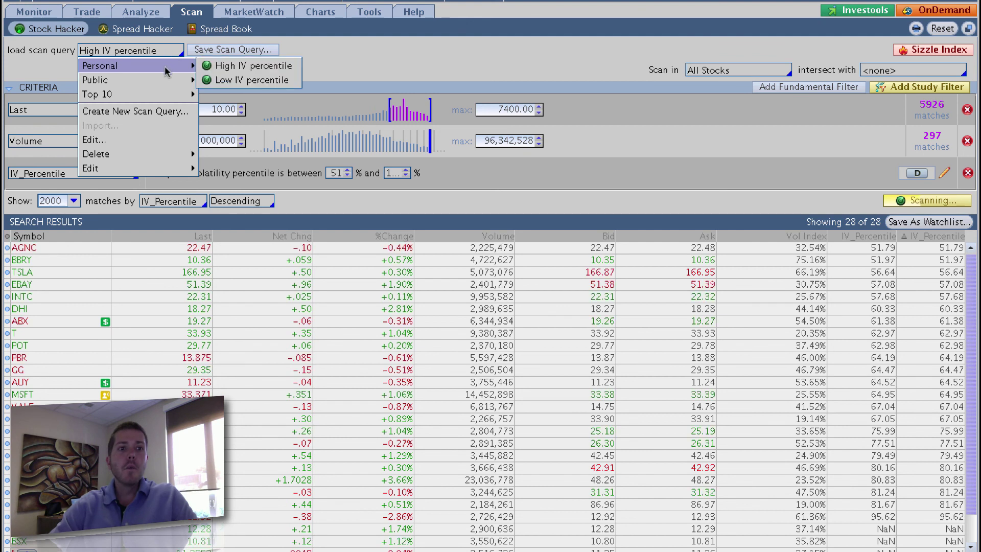
pyautogui.click(251, 79)
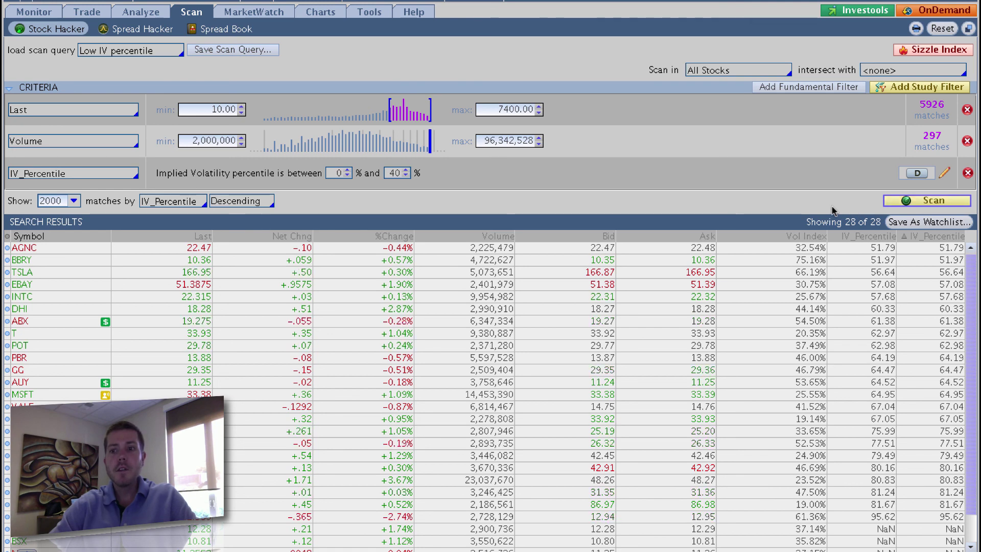
pyautogui.click(927, 200)
pyautogui.click(445, 165)
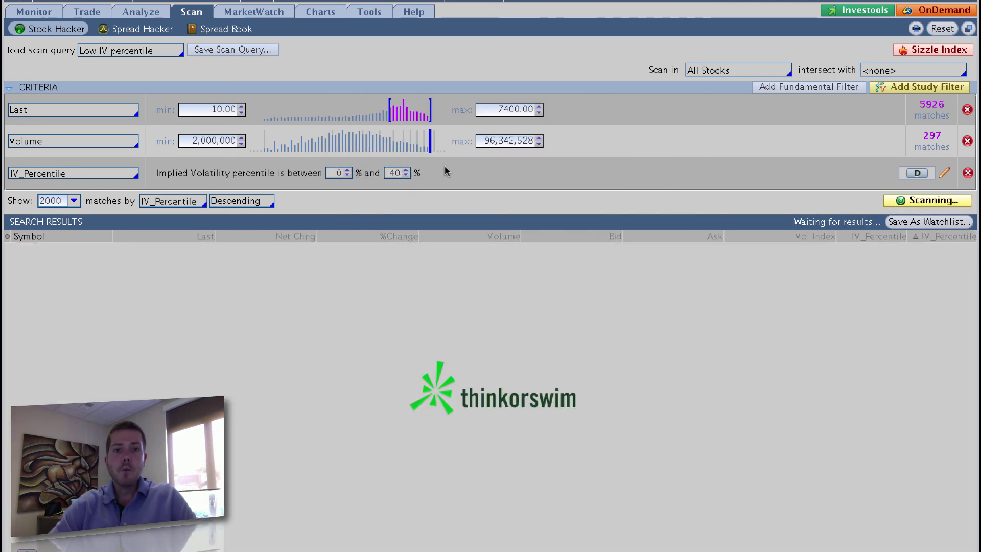